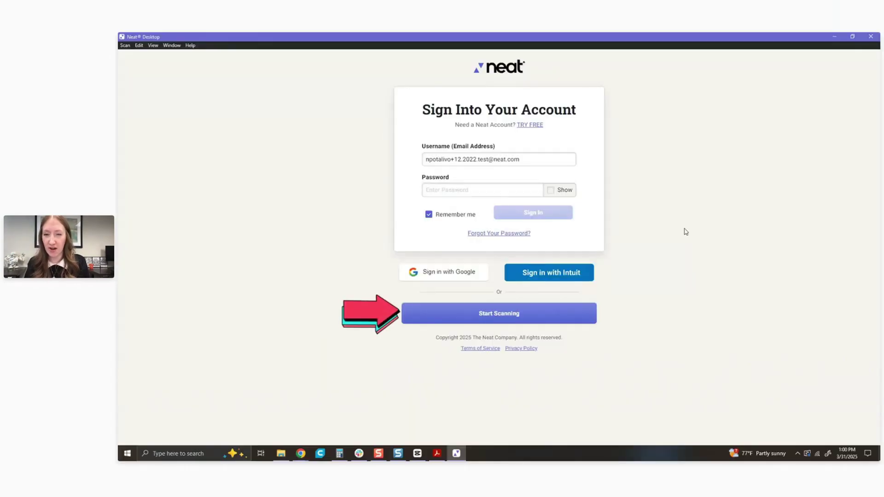
# Start scanning without signing in and view the Print to Neat configuration, closing it without reinstalling
pyautogui.click(536, 313)
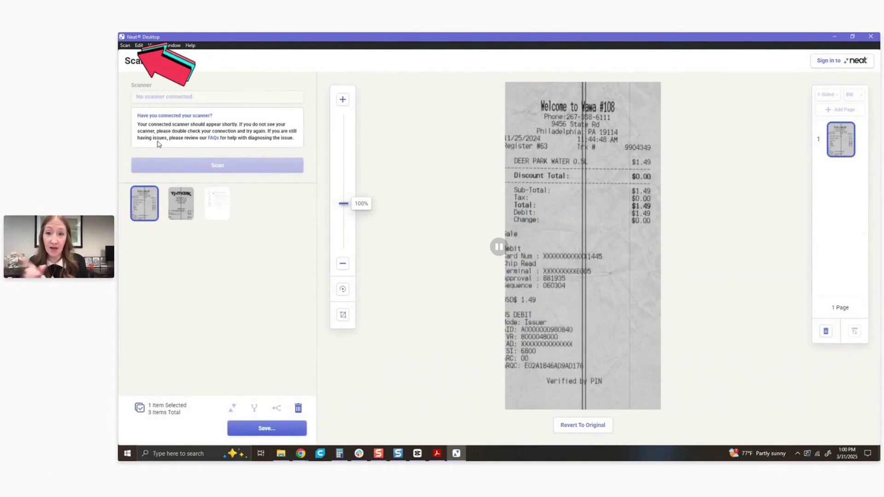
pyautogui.click(125, 46)
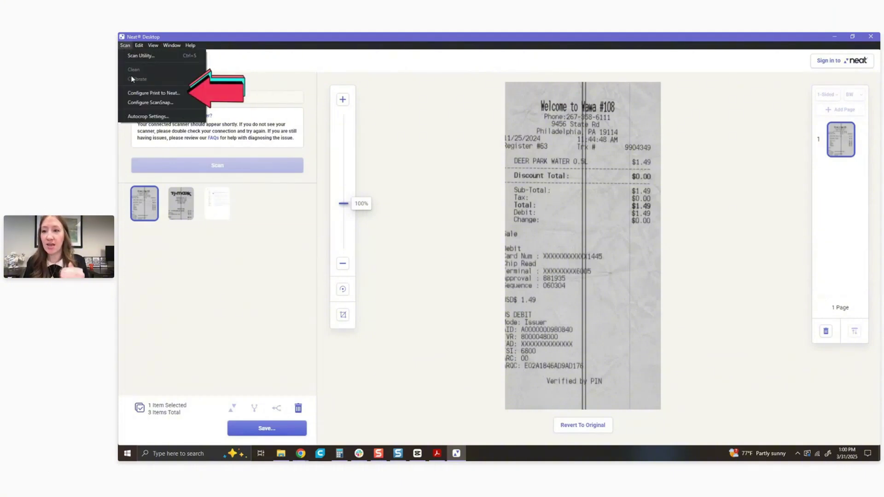
pyautogui.click(188, 94)
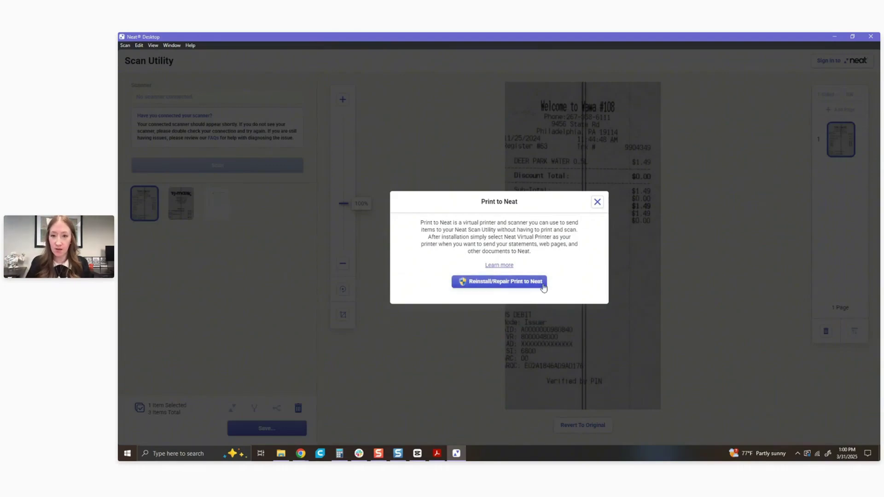
pyautogui.click(597, 202)
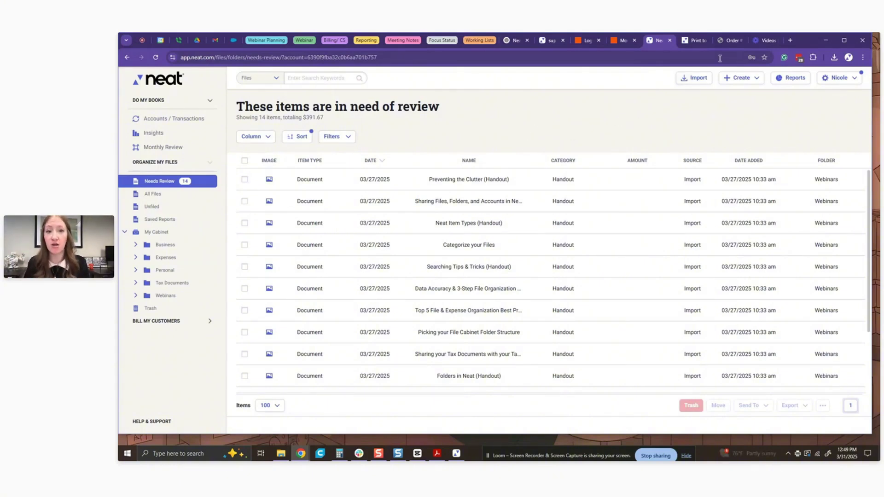
# Open the Amazon order PDF in the browser, review its details and print it to the Neat Virtual Printer
pyautogui.click(730, 41)
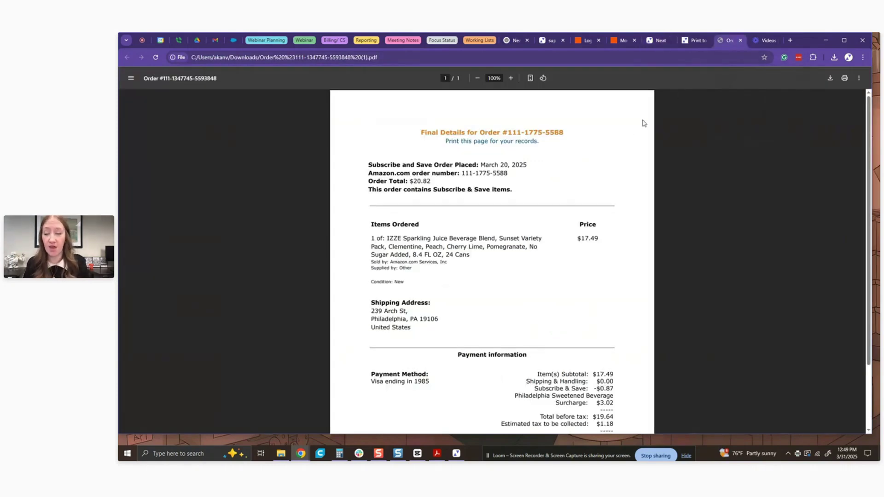
pyautogui.scroll(-2, 585, 235)
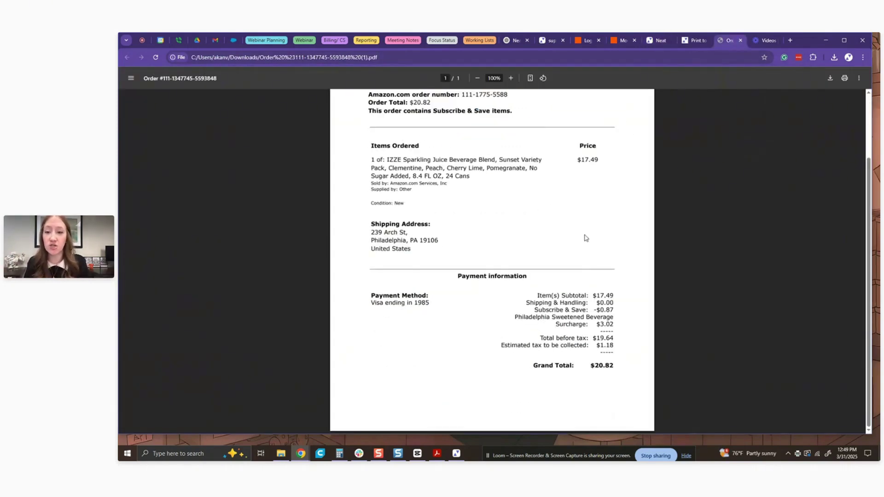
pyautogui.scroll(2, 586, 237)
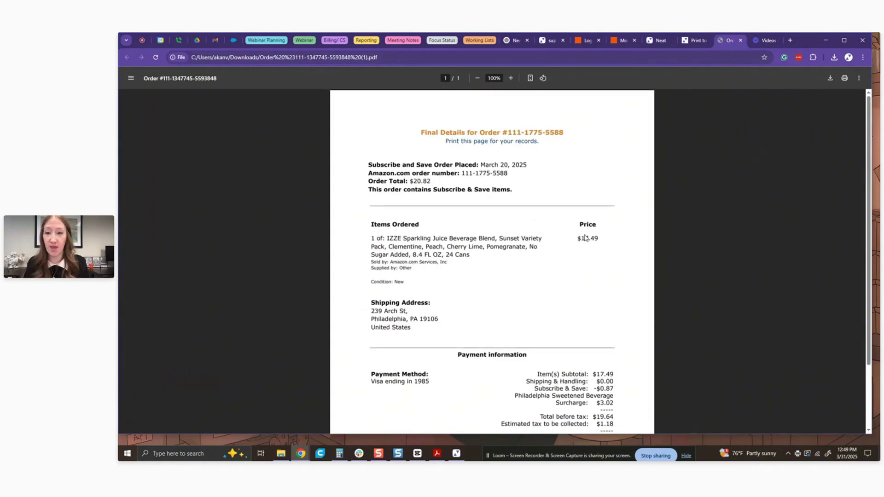
pyautogui.rightClick(598, 189)
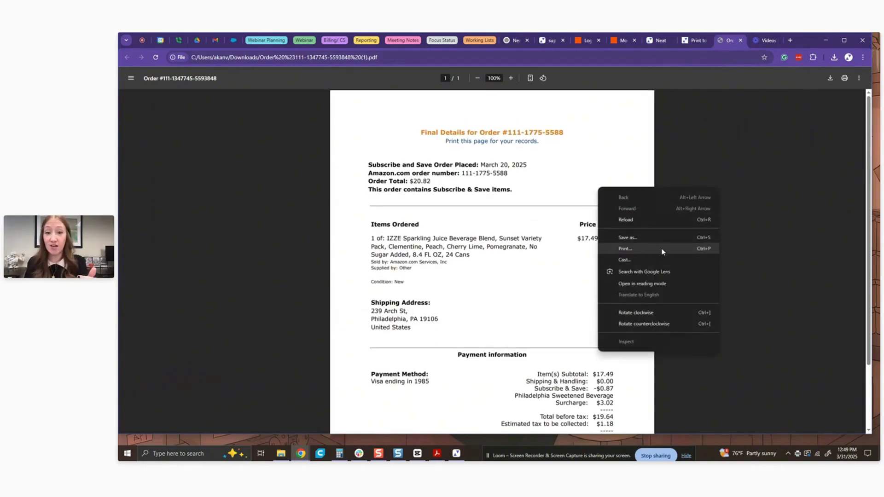
pyautogui.click(754, 245)
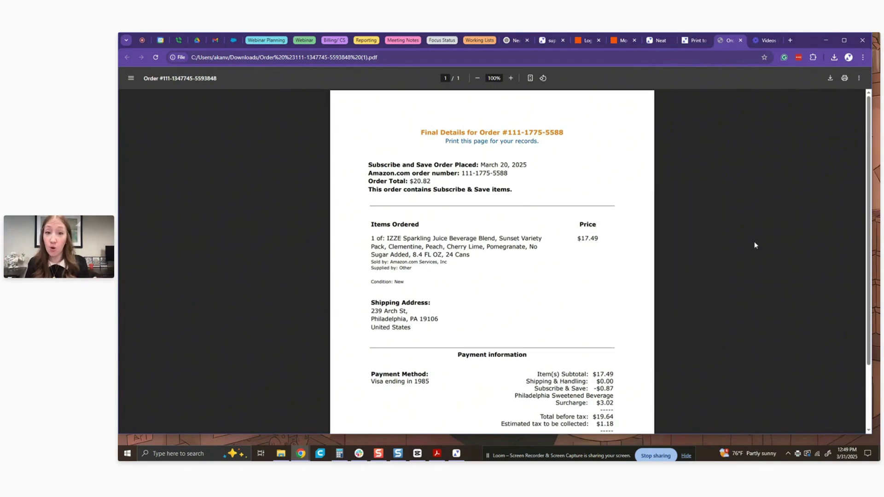
pyautogui.click(845, 79)
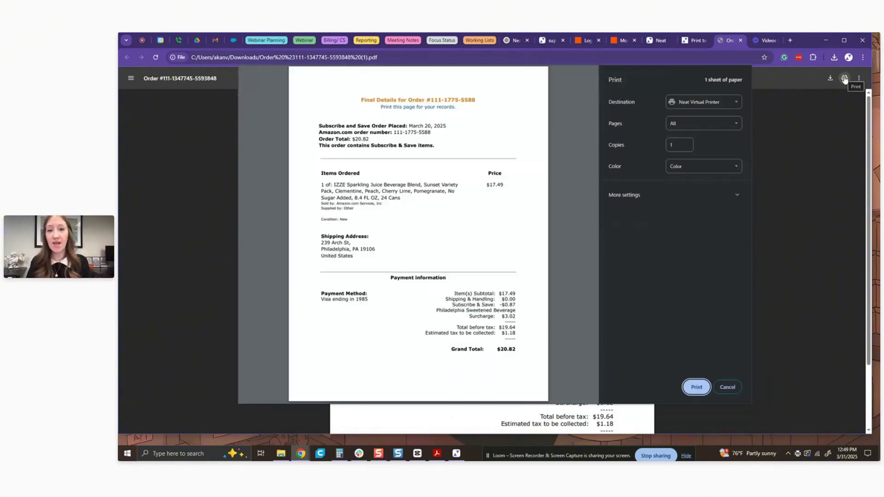
pyautogui.click(734, 107)
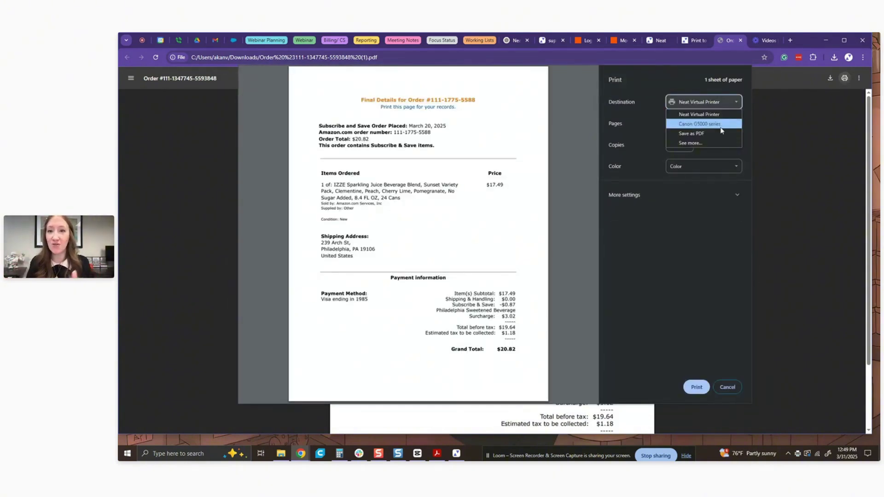
pyautogui.click(721, 104)
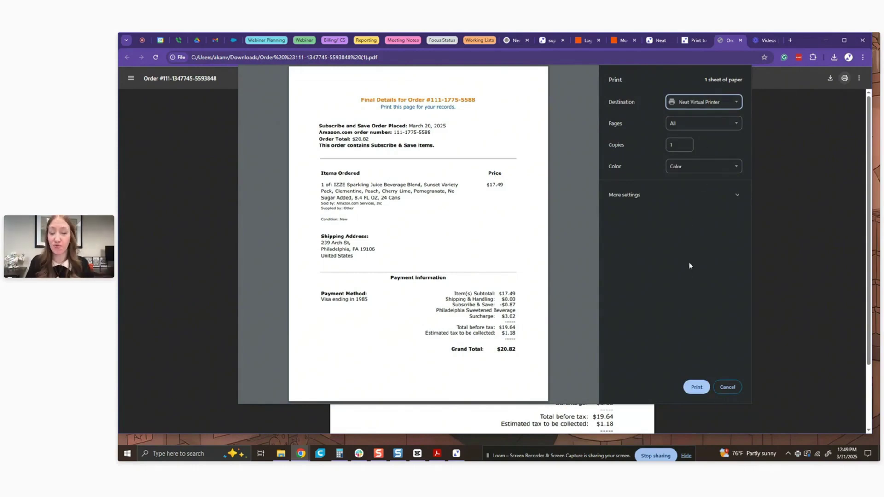
pyautogui.click(697, 387)
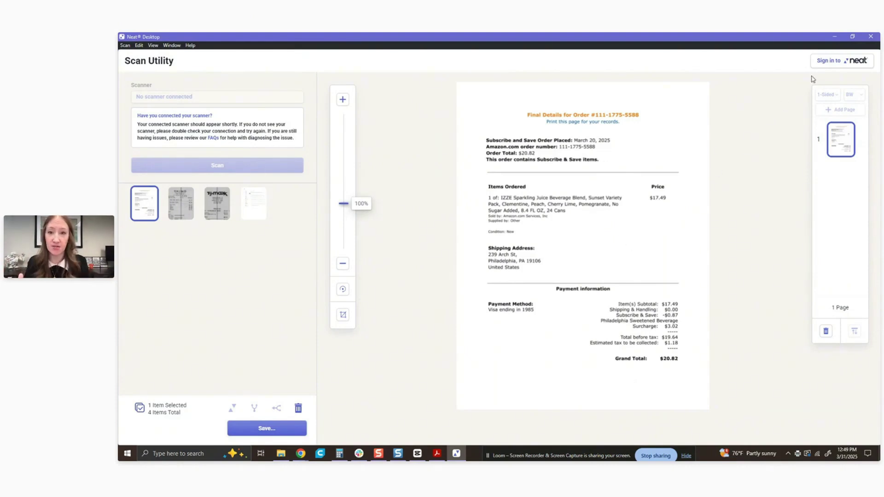
# Switch to Adobe Acrobat and look through the page thumbnails of the "Stop Clutter Before It Starts with Neat!" presentation
pyautogui.click(834, 37)
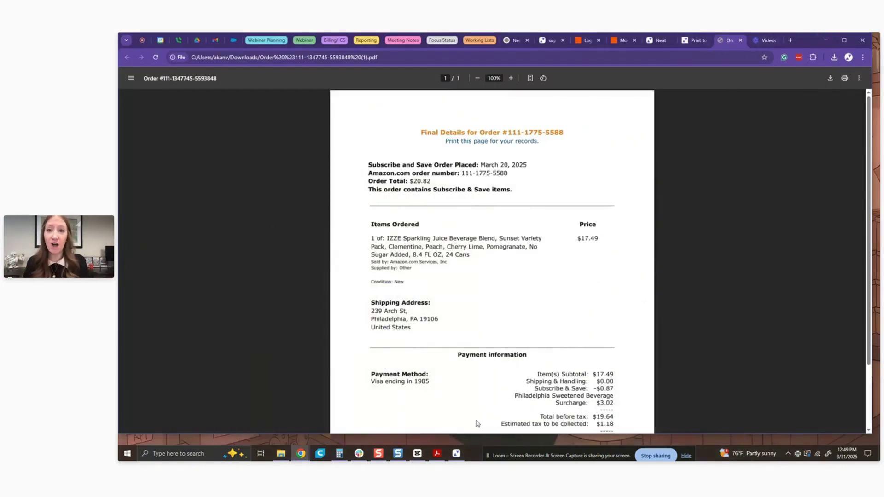
pyautogui.click(437, 455)
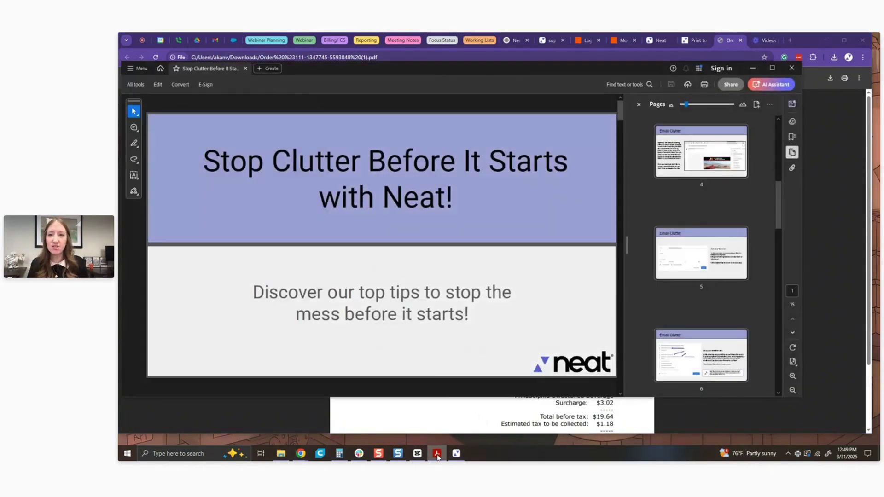
pyautogui.scroll(-3, 717, 202)
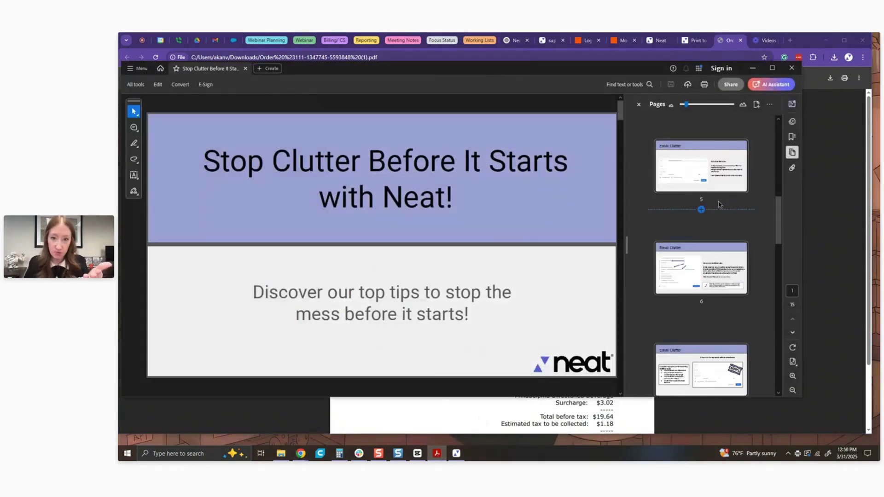
pyautogui.scroll(-5, 716, 215)
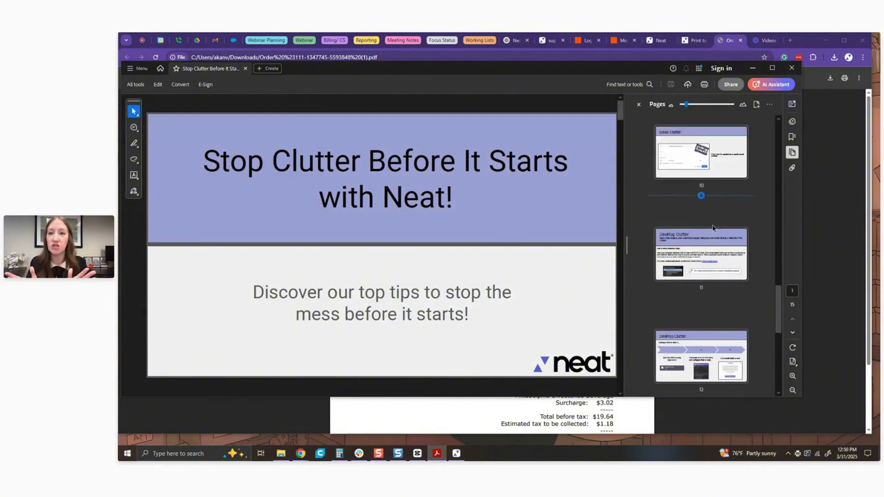
pyautogui.scroll(4, 714, 228)
pyautogui.scroll(6, 713, 228)
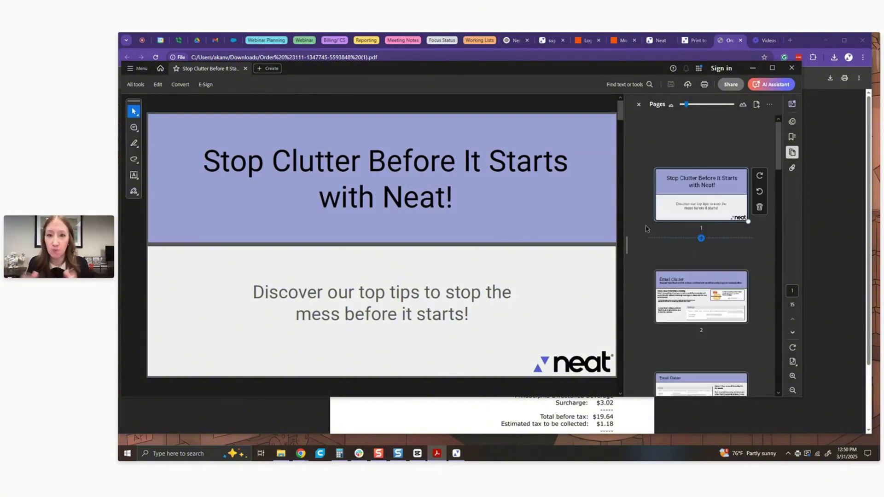
# Print all pages of the presentation to the Neat Virtual Printer, sized to Fit and in Landscape orientation
pyautogui.click(704, 86)
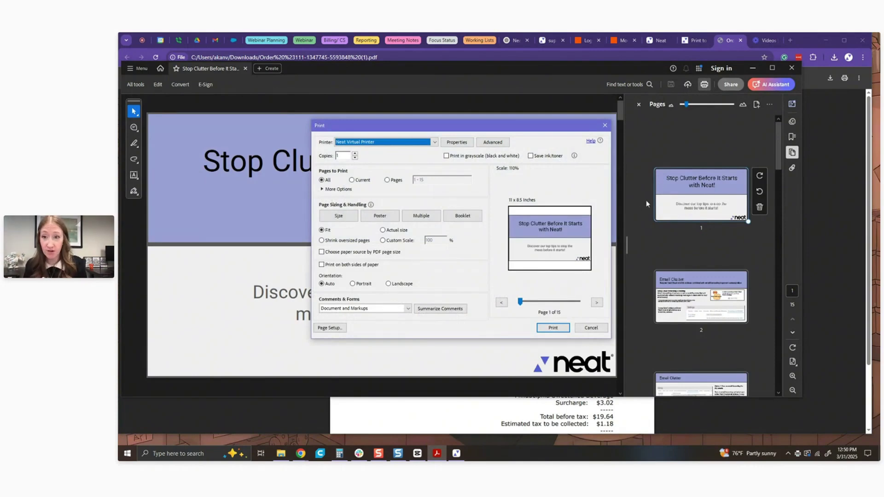
pyautogui.click(397, 143)
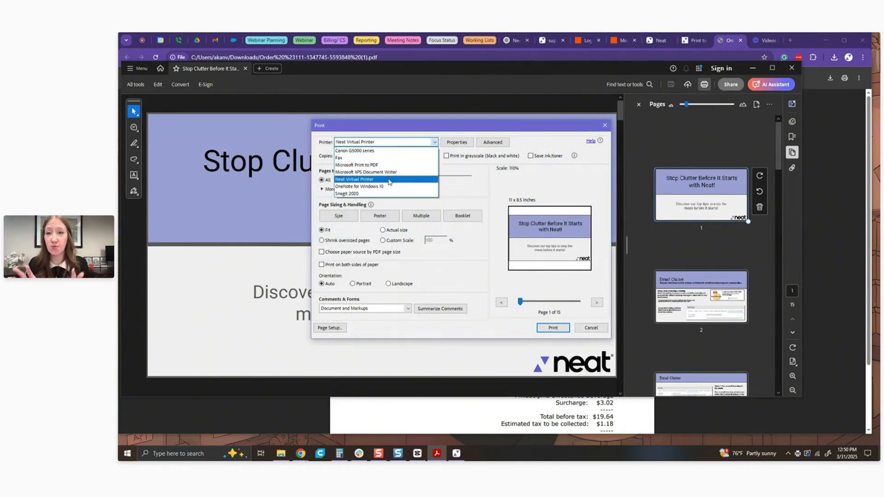
pyautogui.click(399, 180)
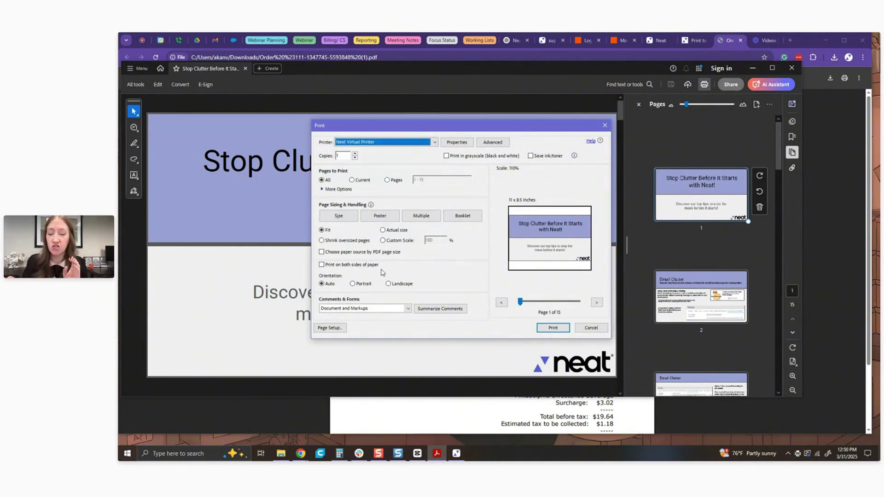
pyautogui.click(383, 230)
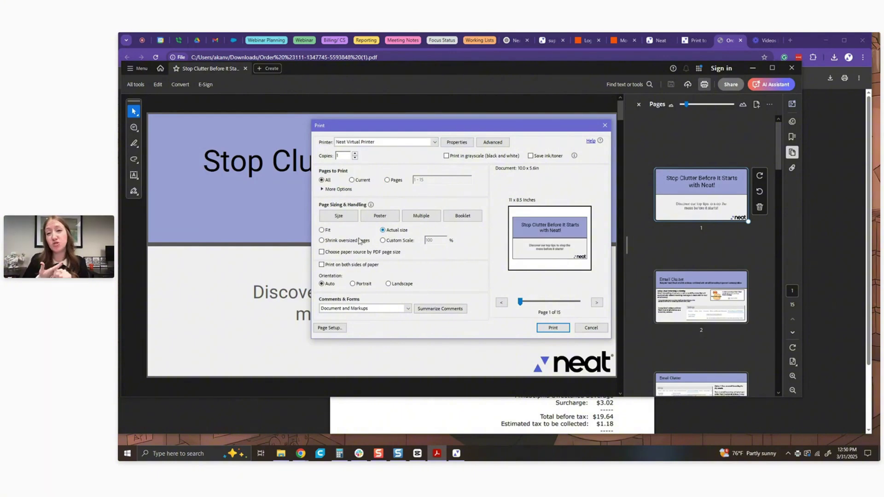
pyautogui.click(322, 230)
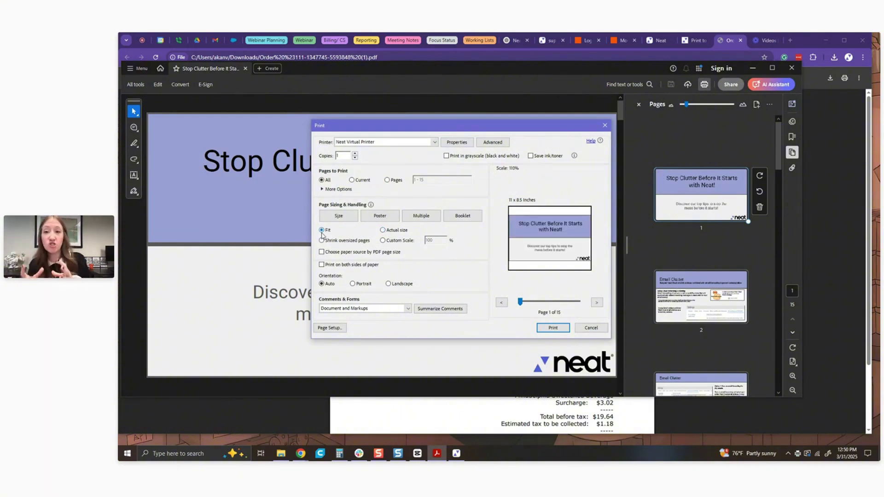
pyautogui.click(399, 288)
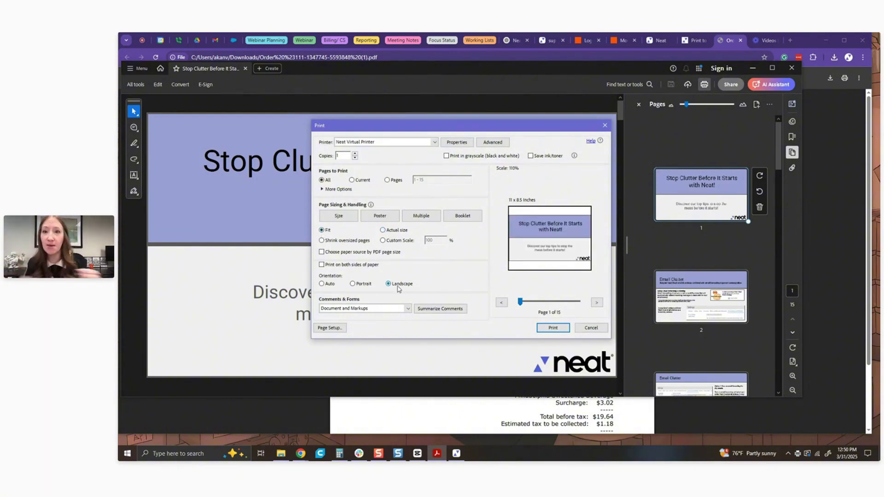
pyautogui.click(554, 329)
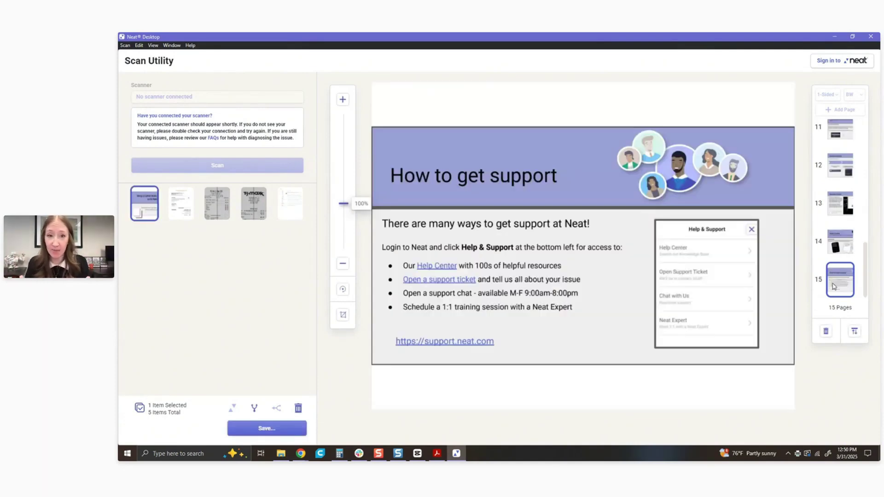
# Review pages 2, 3, 4 and 1 of the printed presentation in the Scan Utility
pyautogui.scroll(10, 834, 286)
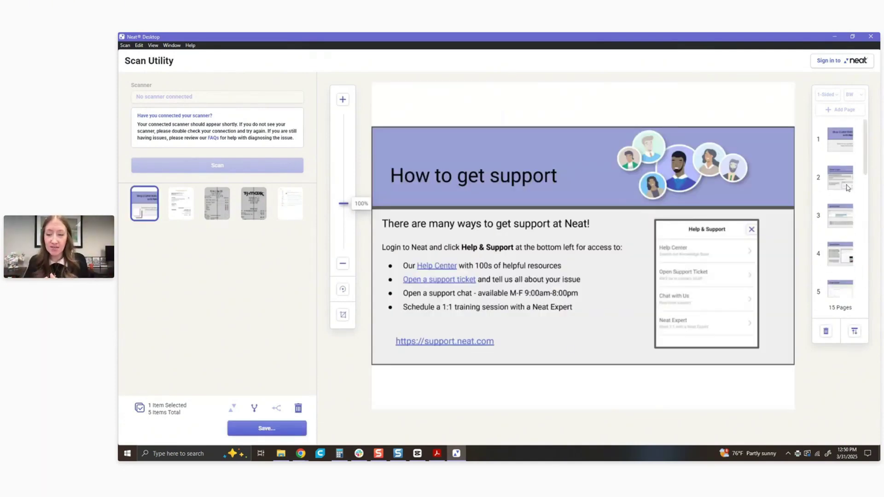
pyautogui.click(848, 188)
pyautogui.click(847, 219)
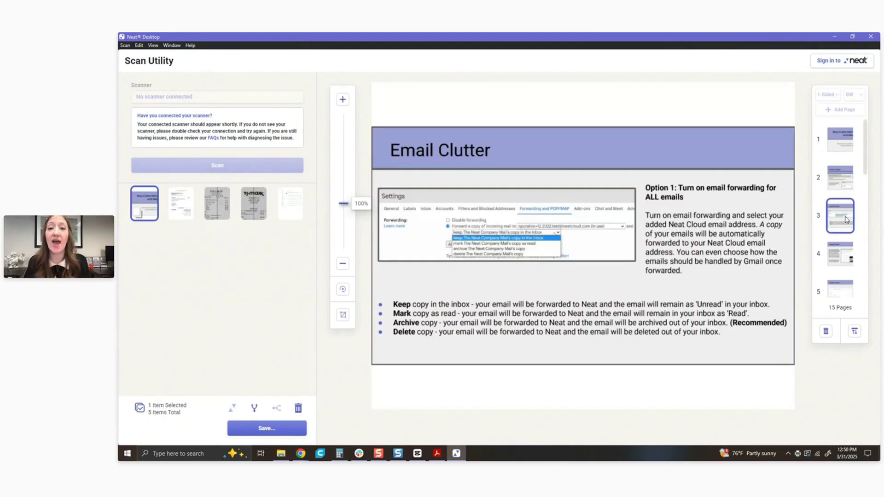
pyautogui.click(846, 251)
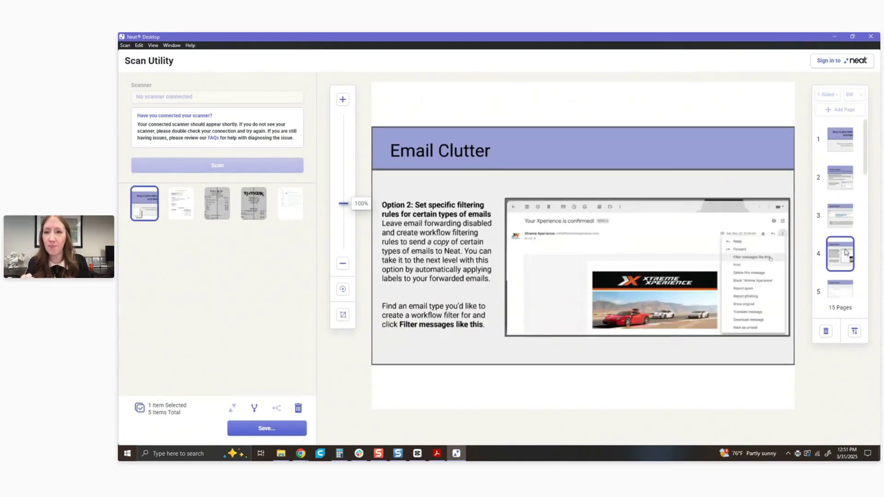
pyautogui.click(841, 138)
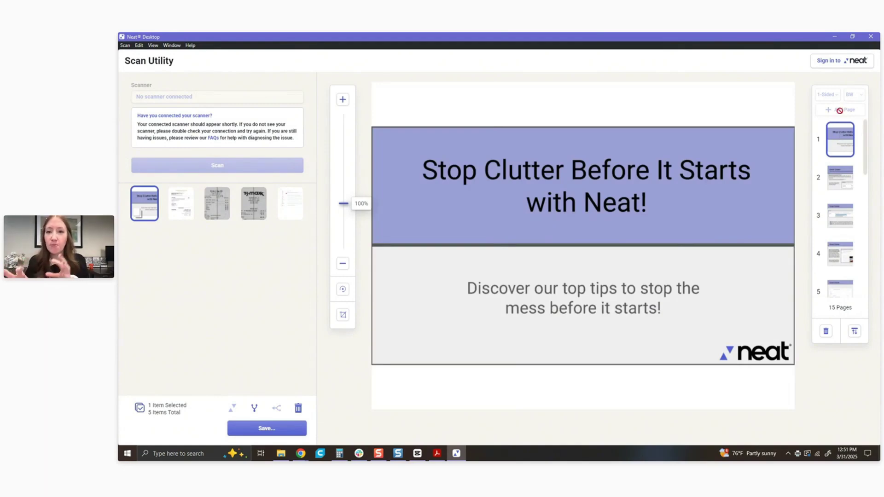
# Switch to Chrome, start printing the "Print to Neat - Windows" help page and choose Neat Virtual Printer as the destination
pyautogui.click(837, 37)
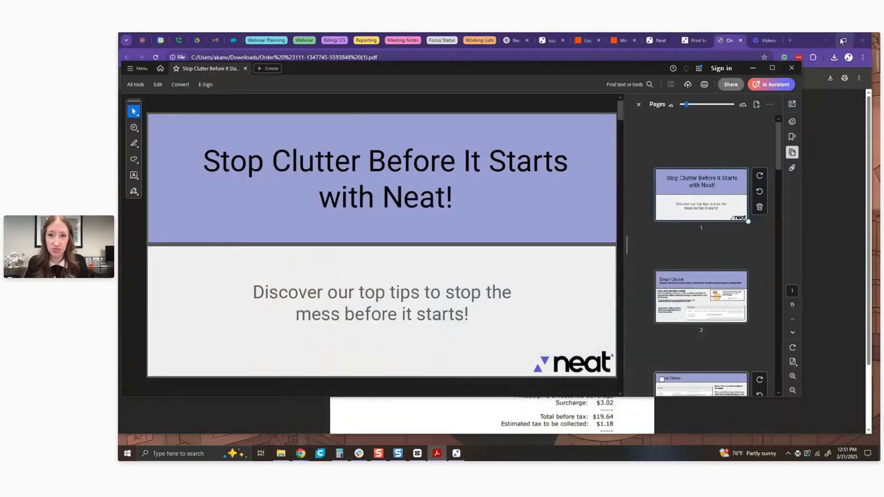
pyautogui.click(754, 69)
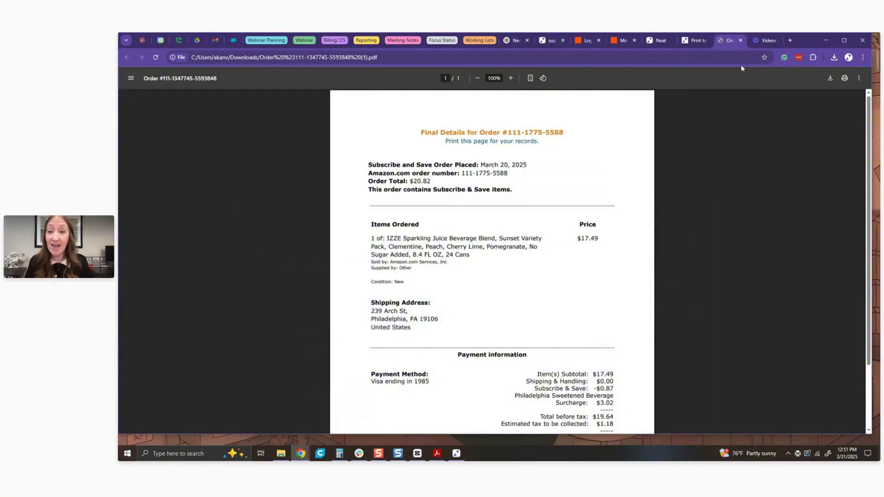
pyautogui.click(697, 42)
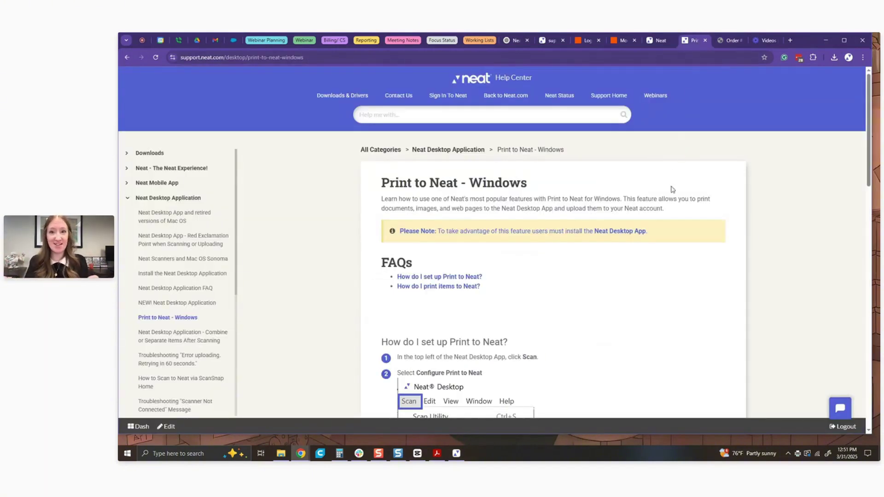
pyautogui.rightClick(662, 267)
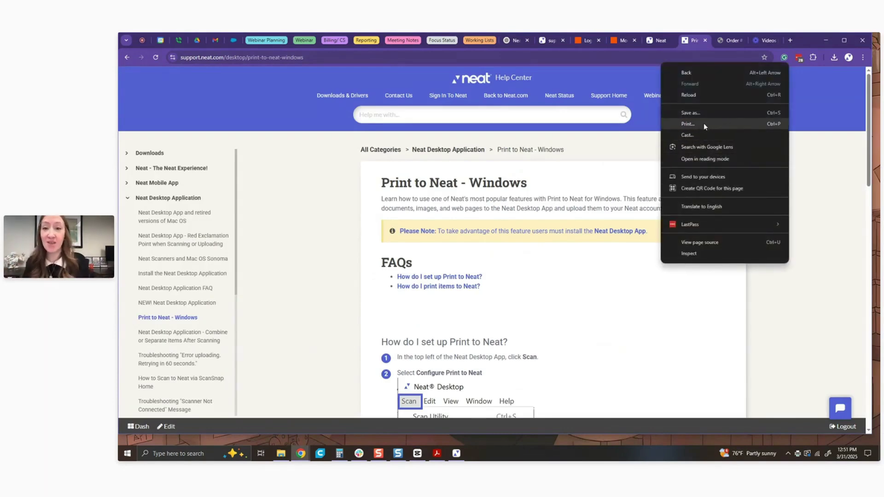
pyautogui.hotkey('ctrl', 'p')
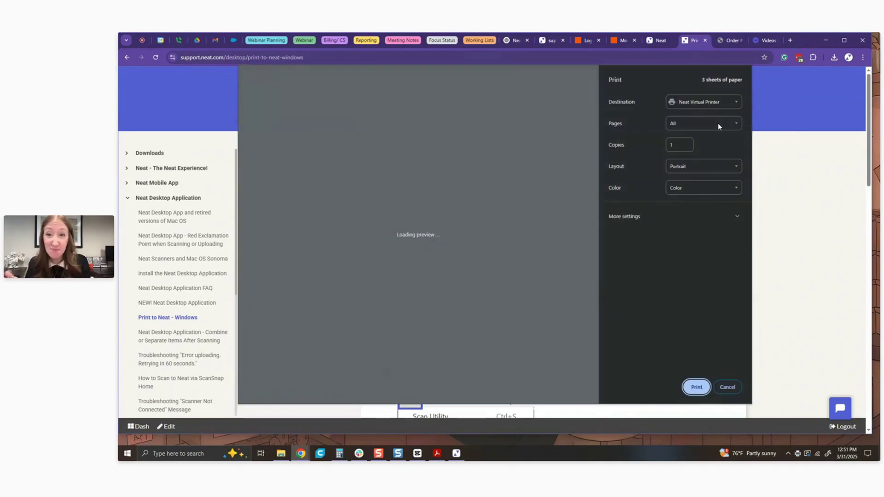
pyautogui.click(718, 104)
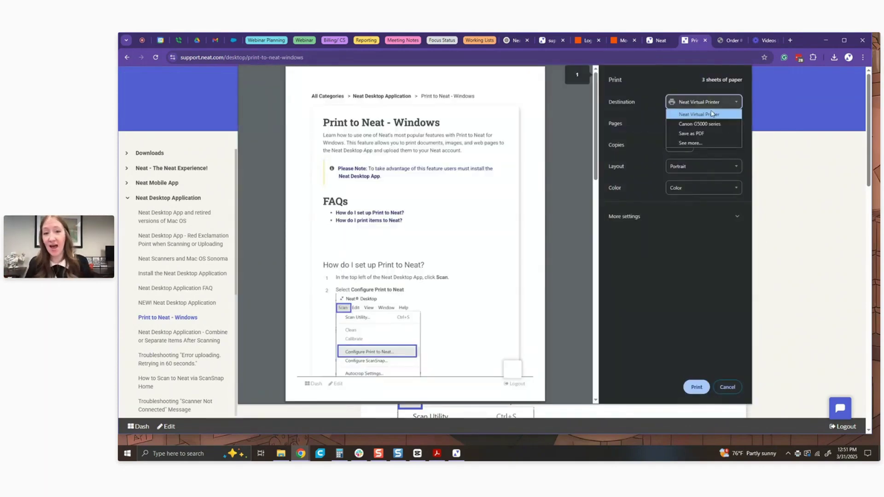
pyautogui.click(699, 115)
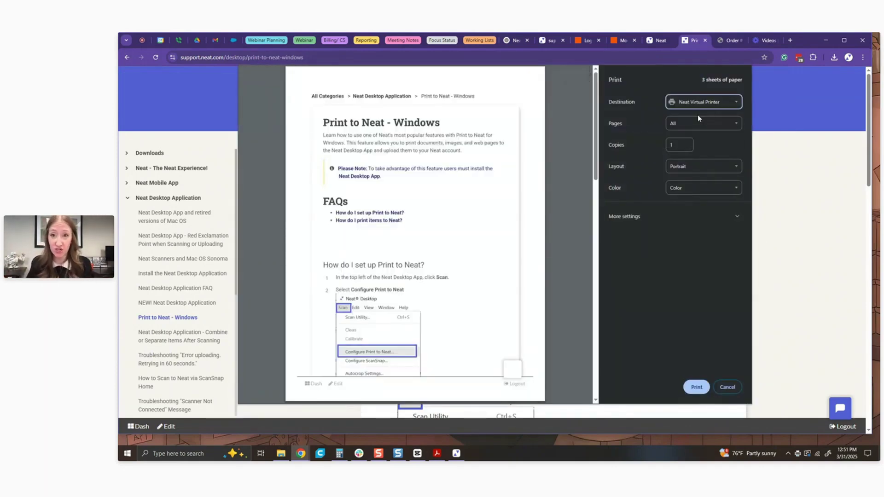
# Limit the print range to custom pages 1-2 and print the help page
pyautogui.moveTo(598, 124); pyautogui.dragTo(587, 110)
pyautogui.click(689, 126)
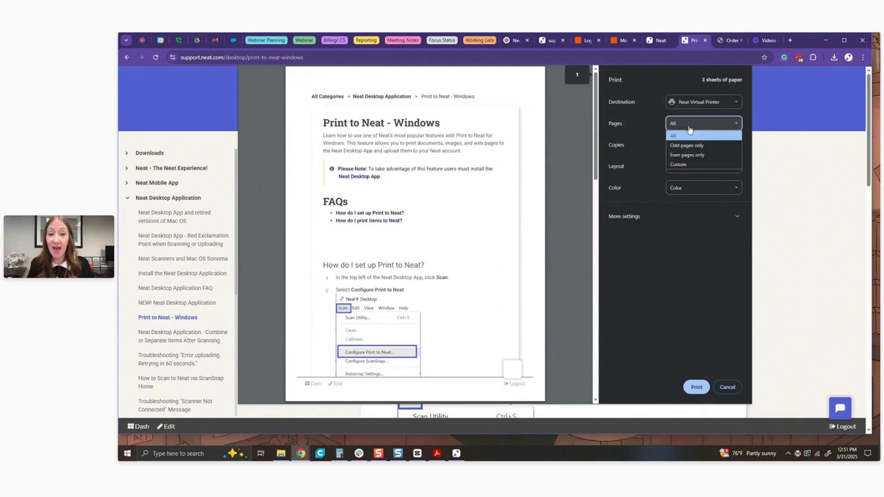
pyautogui.click(681, 164)
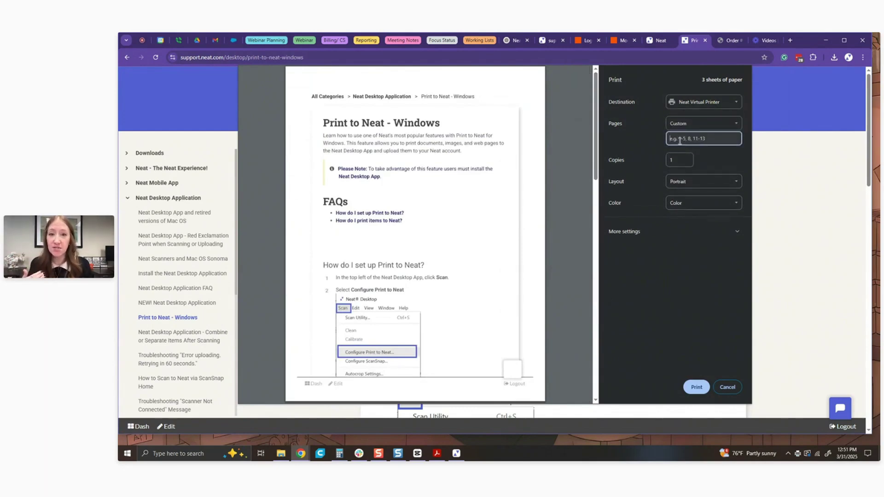
pyautogui.write('1-')
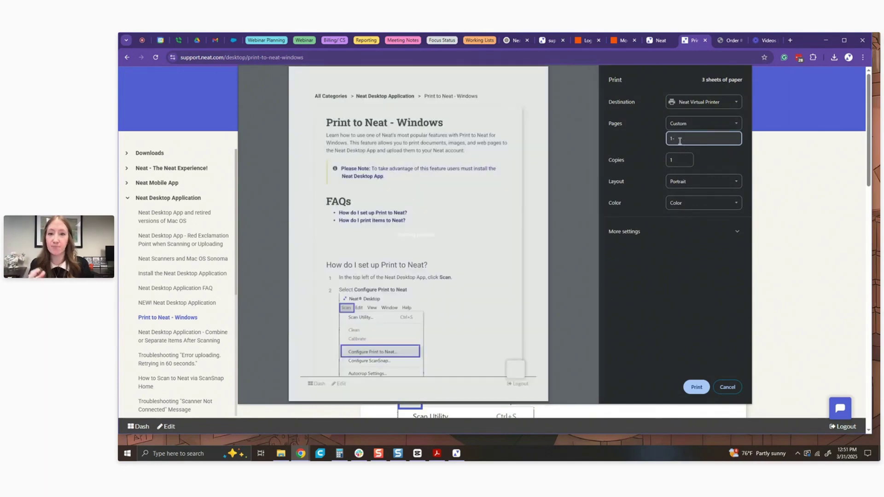
pyautogui.write('2')
pyautogui.click(691, 275)
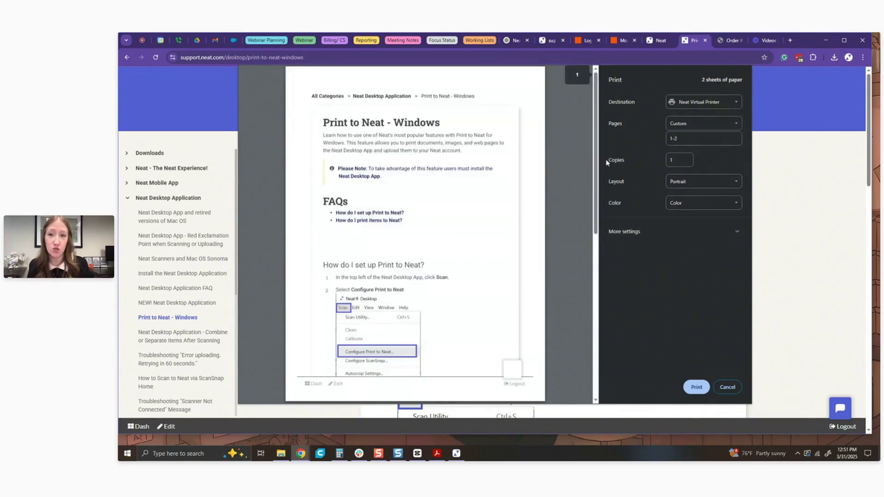
pyautogui.moveTo(595, 152)
pyautogui.mouseDown()
pyautogui.moveTo(608, 349)
pyautogui.moveTo(592, 146)
pyautogui.mouseUp()
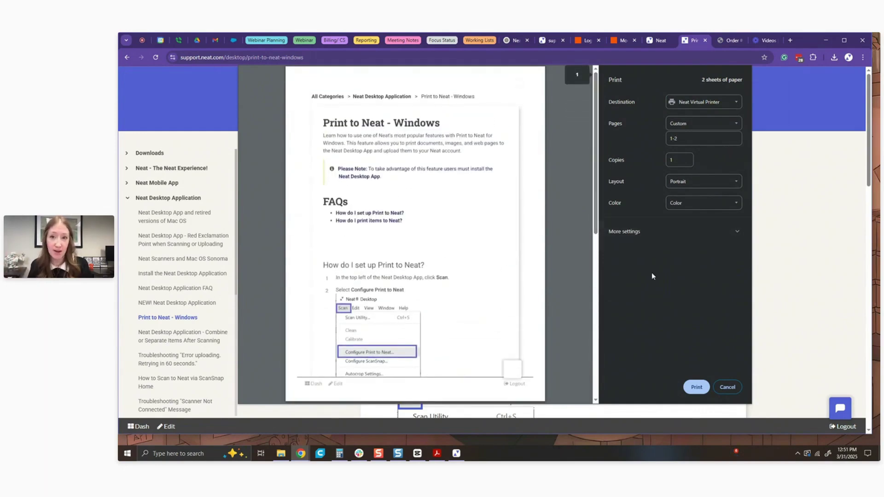
pyautogui.click(700, 384)
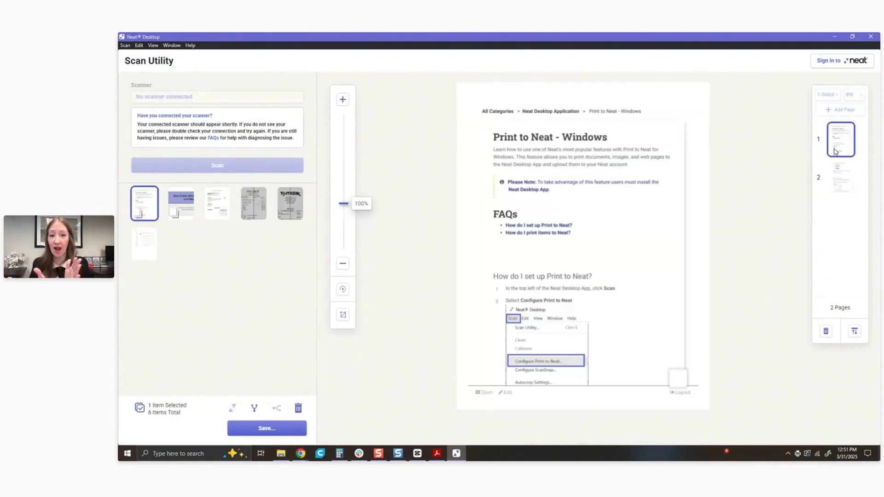
# Review both pages of the printed help article, the printed presentation and the Amazon order in the Scan Utility
pyautogui.click(842, 180)
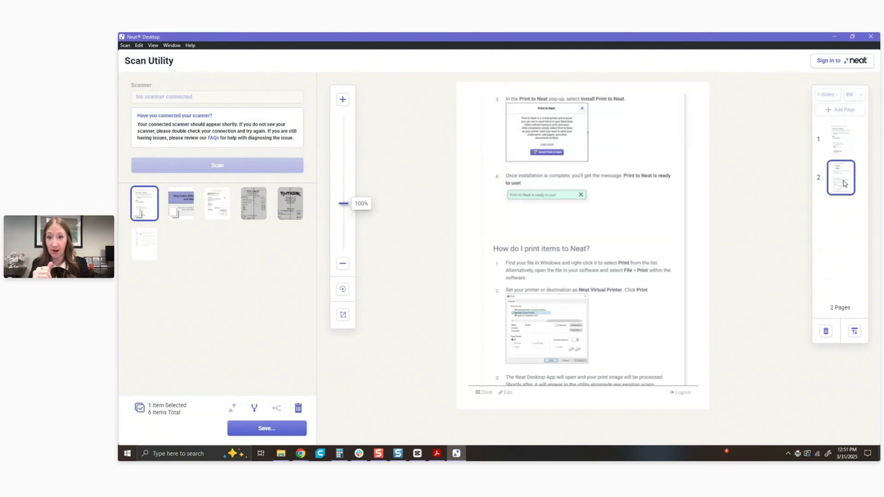
pyautogui.click(845, 151)
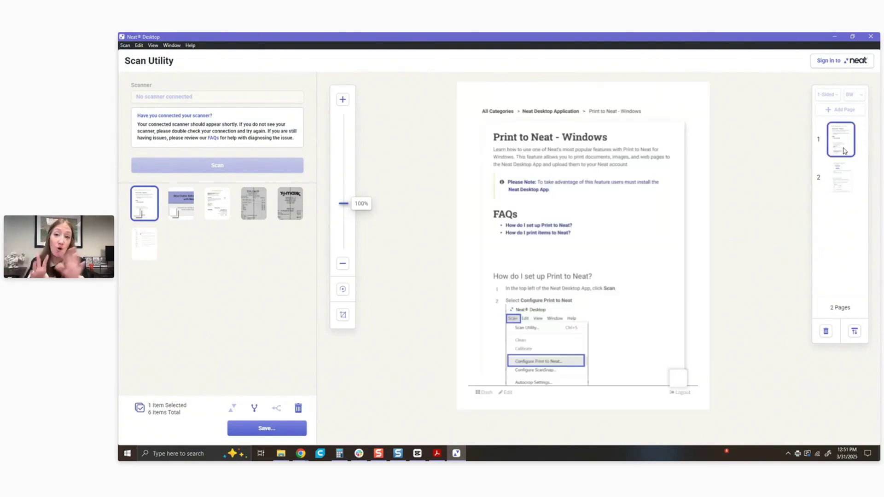
pyautogui.click(179, 202)
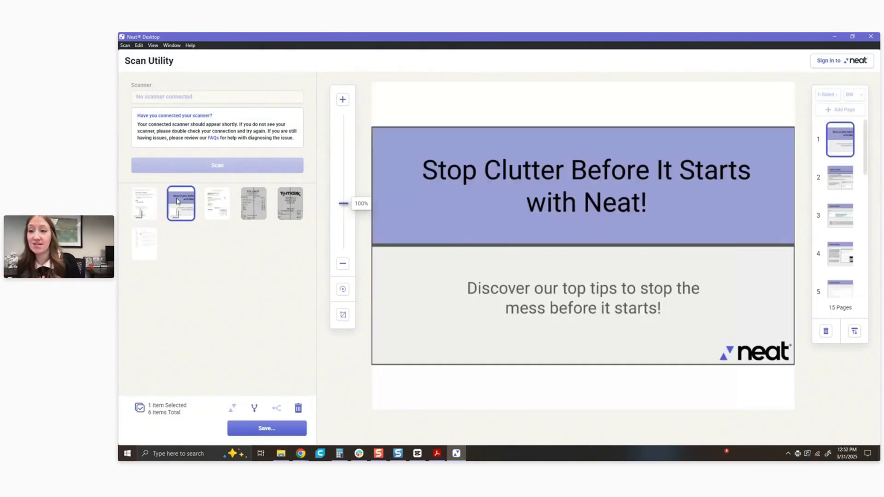
pyautogui.click(217, 202)
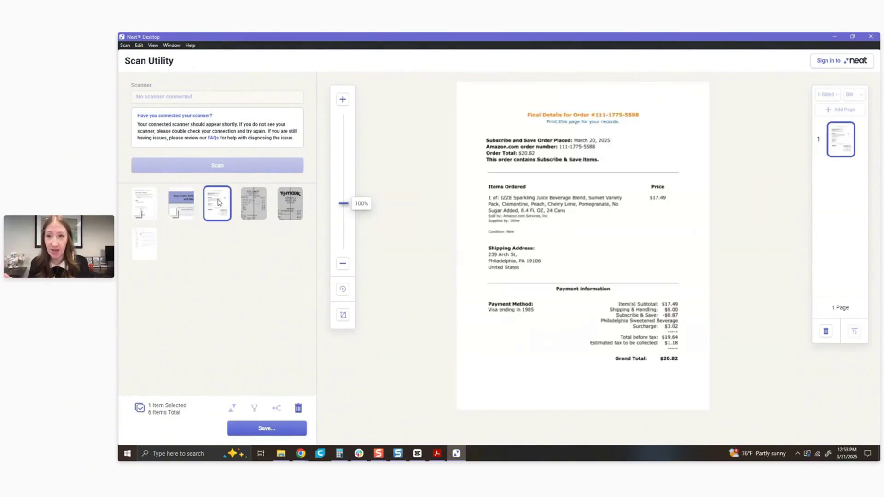
# Check which save destinations are offered for the selected Amazon order, and leave the save dialog without exporting
pyautogui.click(238, 428)
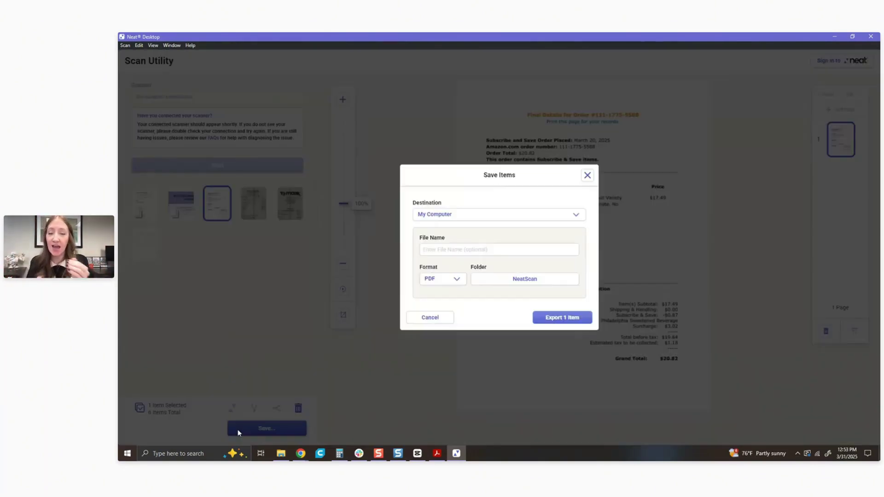
pyautogui.click(463, 216)
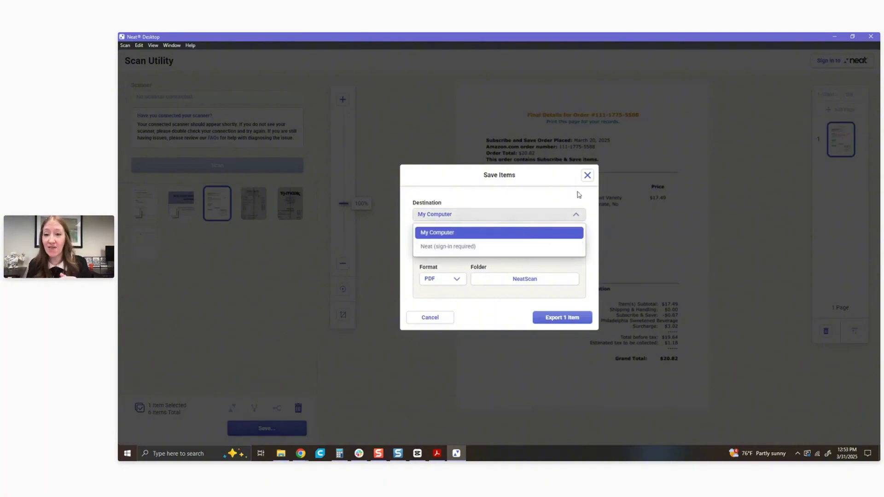
pyautogui.click(588, 175)
# Sign in to the Neat account by entering the account password
pyautogui.click(840, 65)
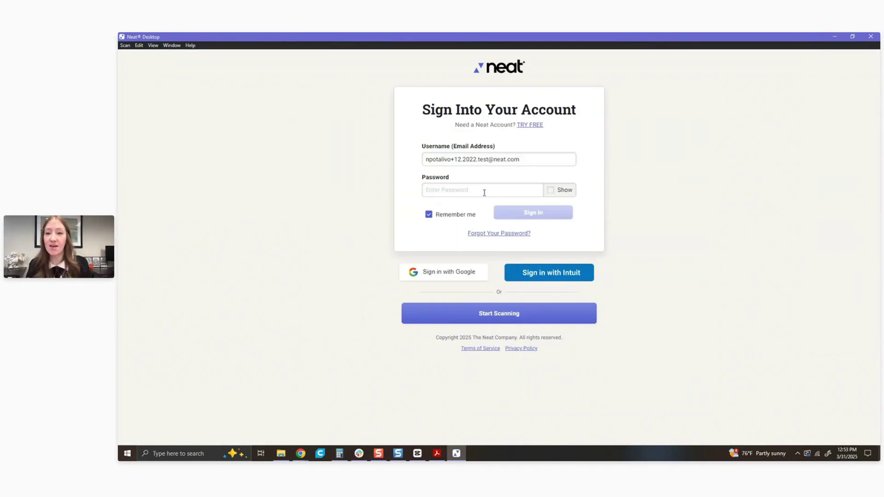
pyautogui.write('••••')
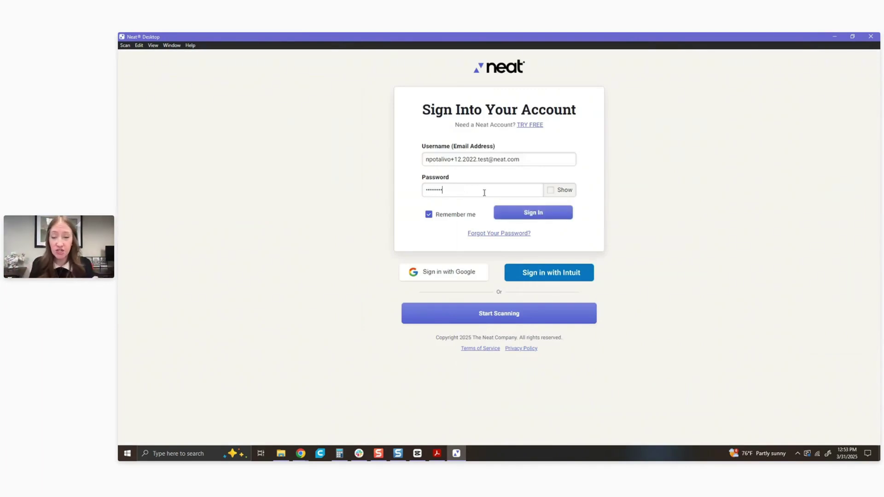
pyautogui.click(502, 212)
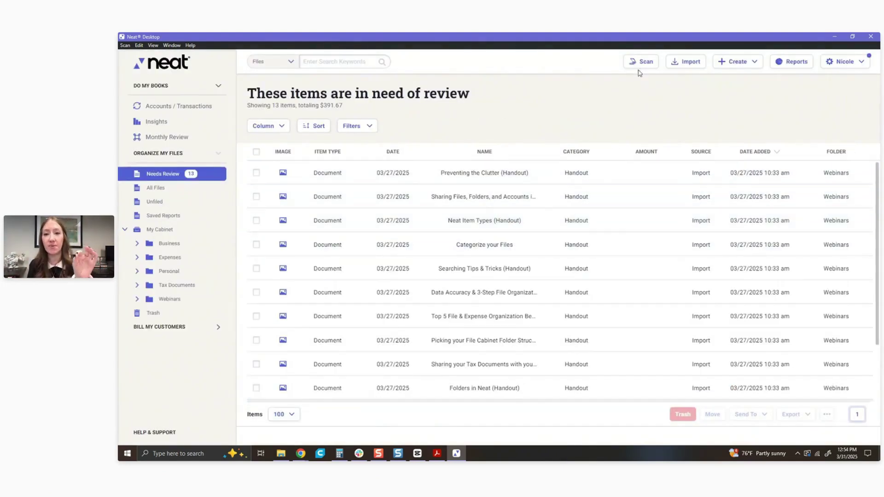
# Send the help article, presentation and Amazon order together from the Scan Utility to Neat's Business folder with Auto-detect item type, and close the utility
pyautogui.click(641, 65)
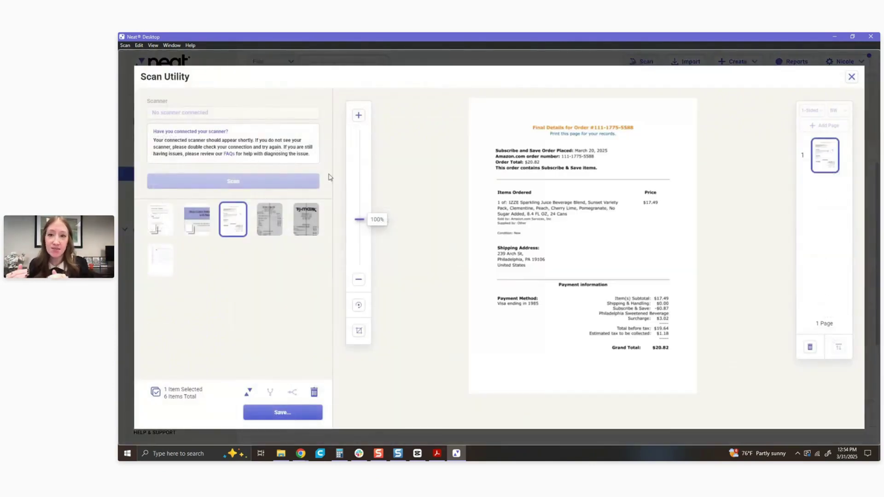
pyautogui.keyDown('ctrl'); pyautogui.click(159, 224); pyautogui.keyUp('ctrl')
pyautogui.keyDown('ctrl'); pyautogui.click(205, 221); pyautogui.keyUp('ctrl')
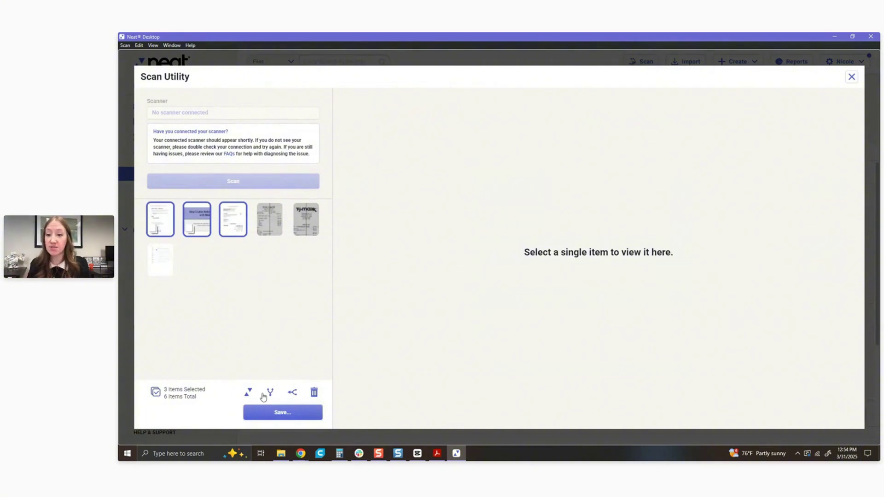
pyautogui.click(265, 413)
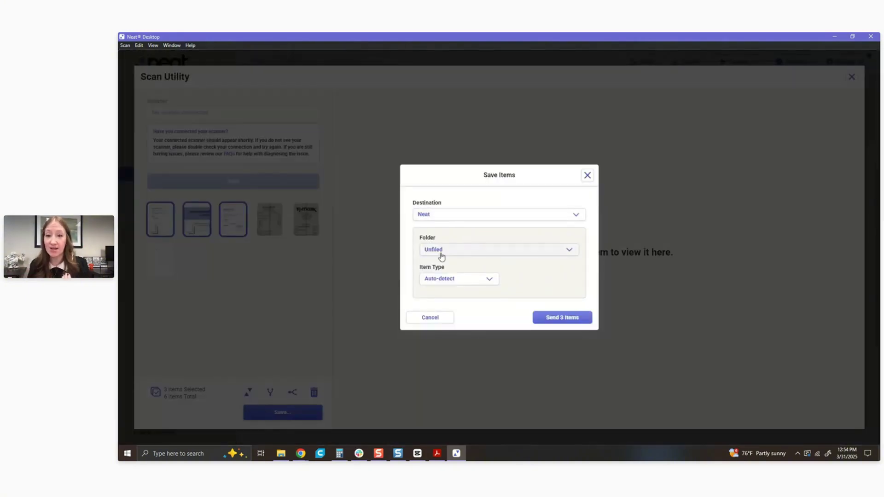
pyautogui.click(441, 251)
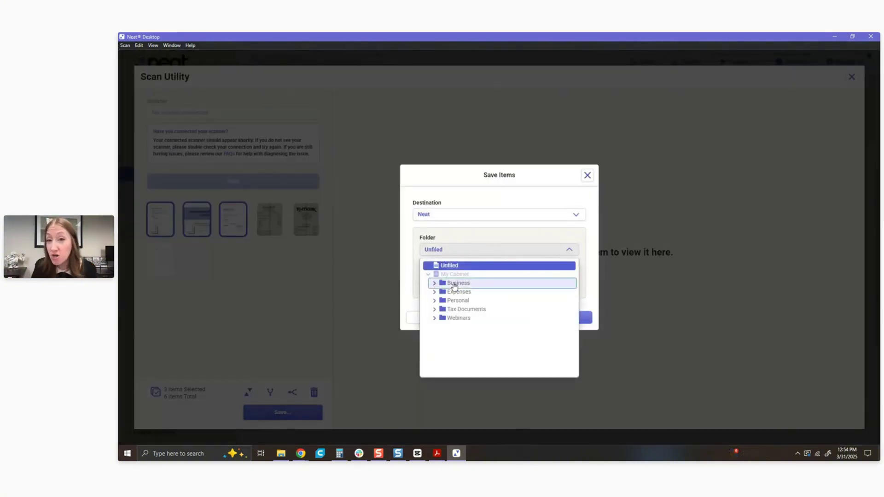
pyautogui.click(456, 283)
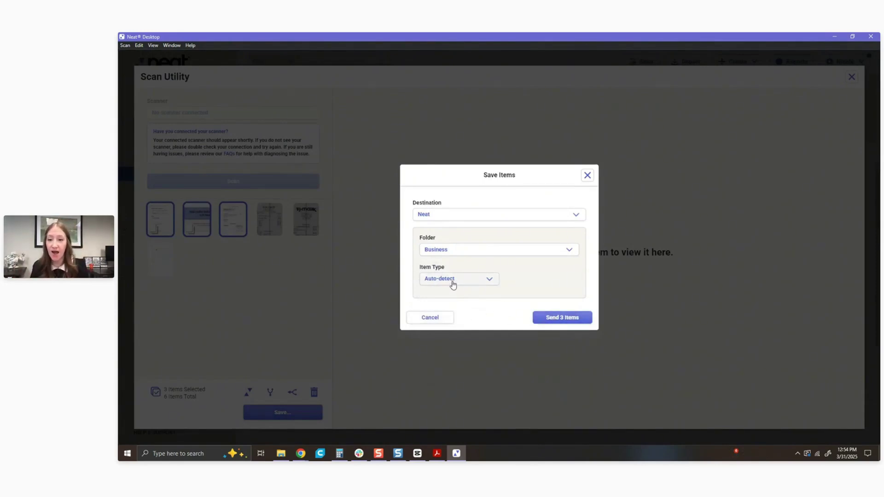
pyautogui.click(554, 318)
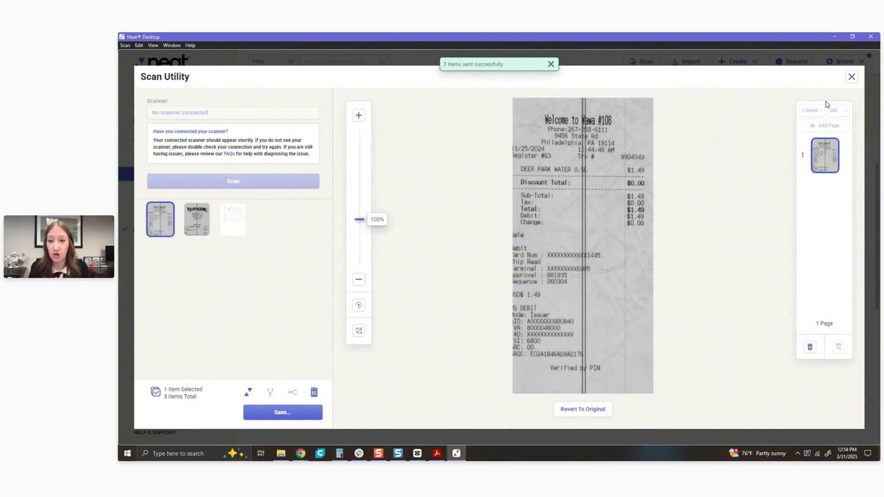
pyautogui.click(851, 76)
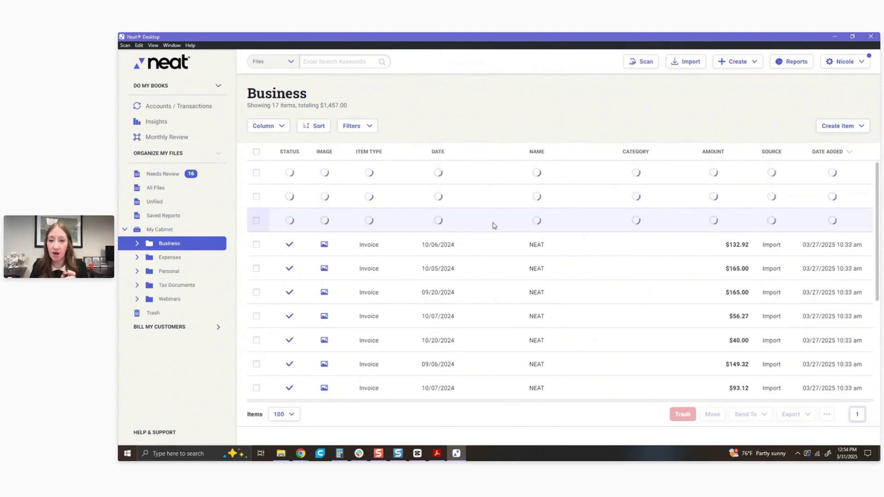
# Show the items that need review and sort them by source in descending order
pyautogui.click(201, 188)
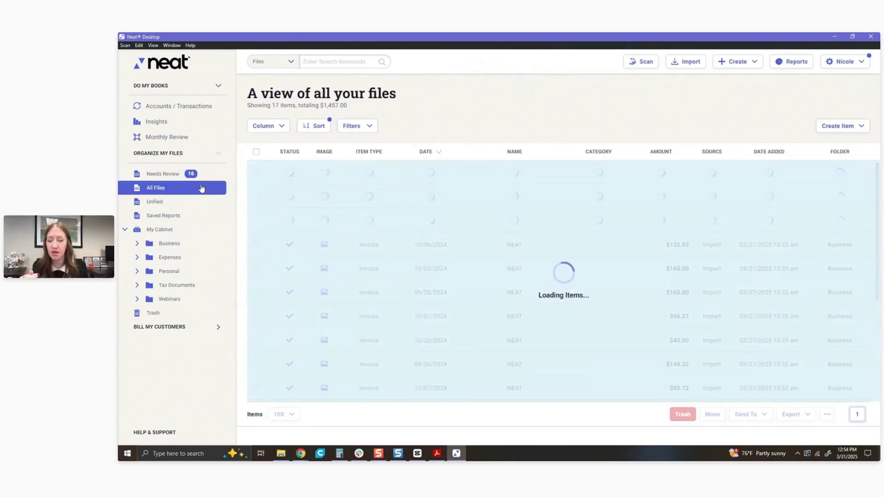
pyautogui.click(200, 175)
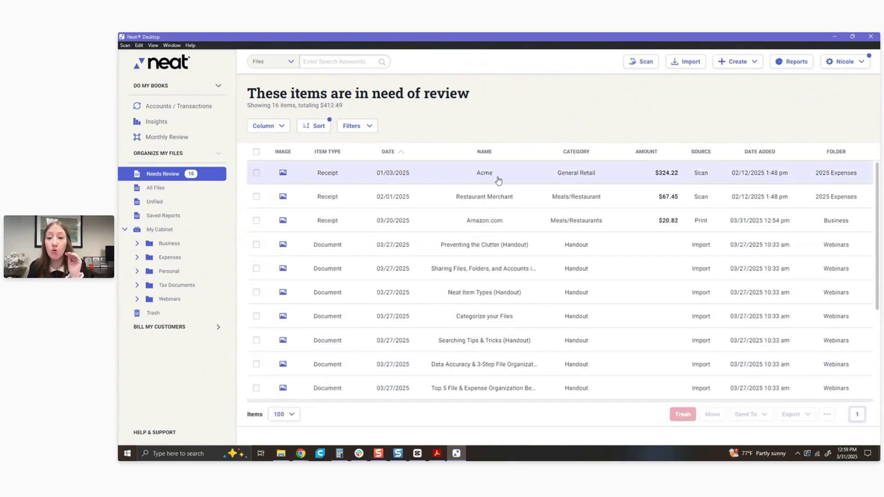
pyautogui.click(698, 154)
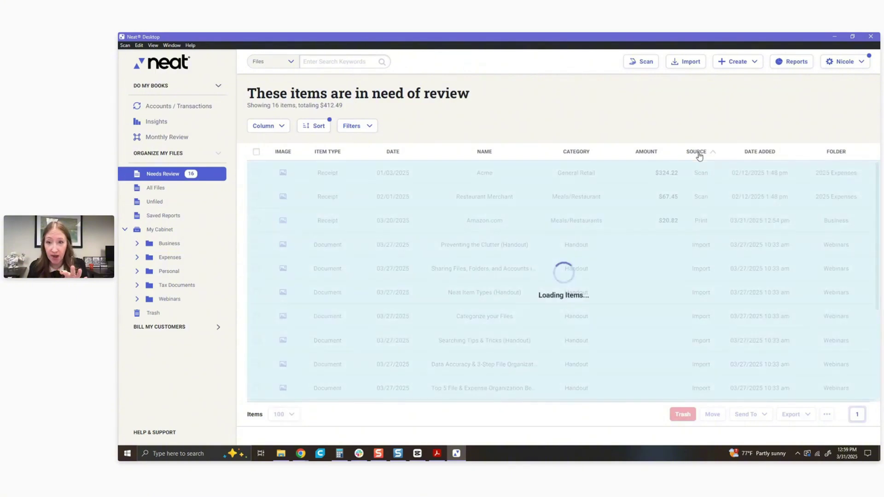
pyautogui.click(698, 153)
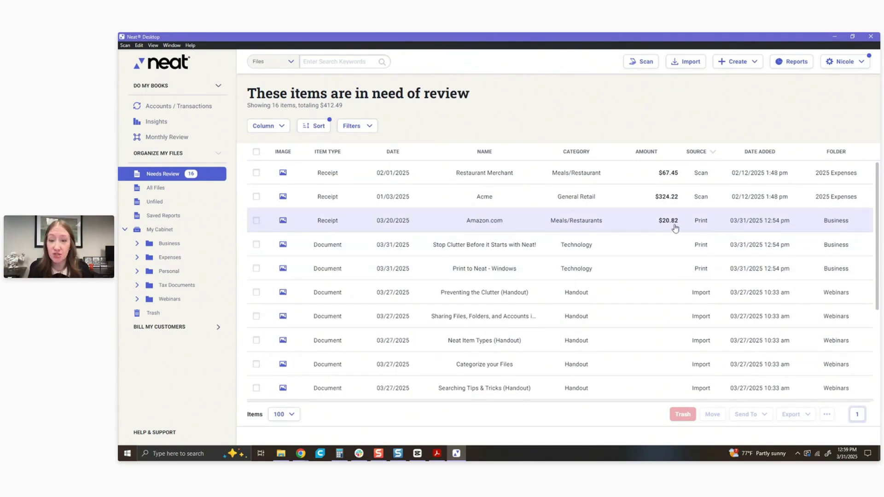
# Review the extracted details and images of the Amazon.com receipt, the presentation and the "Print to Neat - Windows" document
pyautogui.click(486, 222)
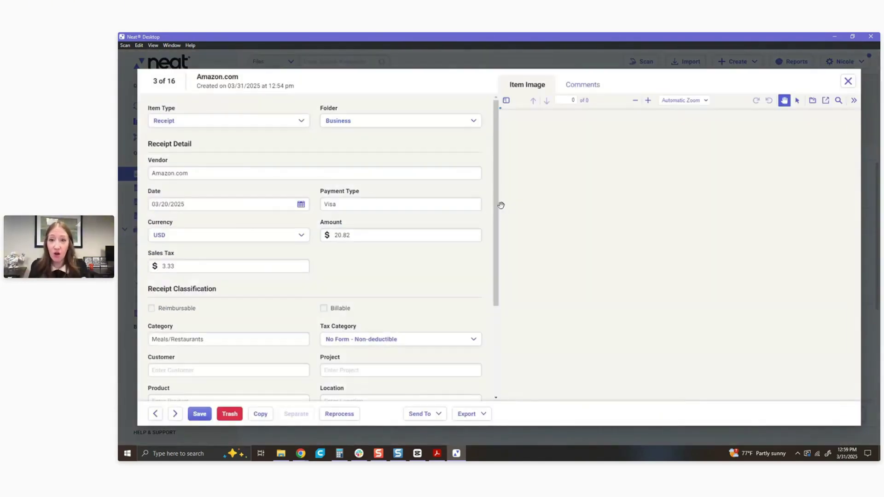
pyautogui.scroll(3, 702, 306)
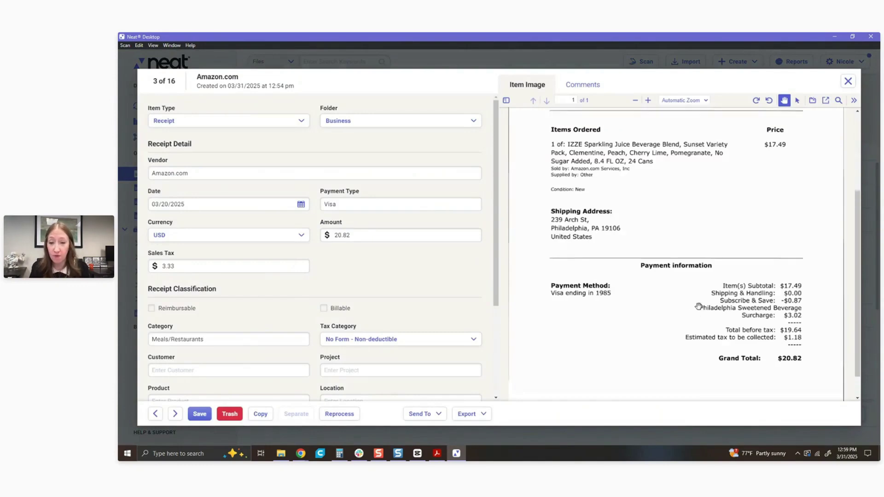
pyautogui.click(177, 417)
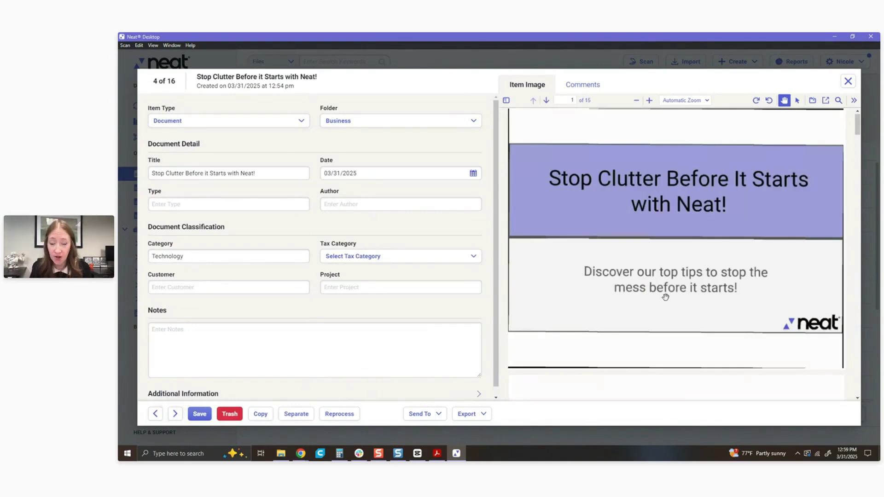
pyautogui.scroll(-10, 665, 297)
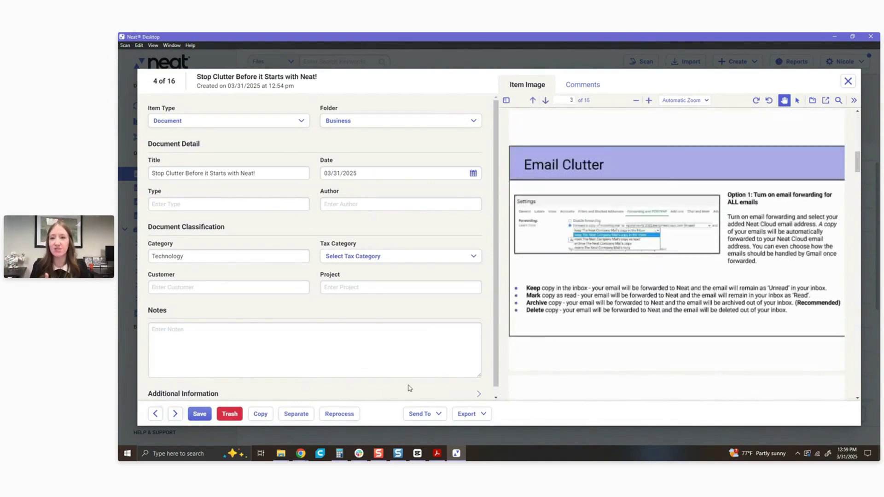
pyautogui.click(175, 414)
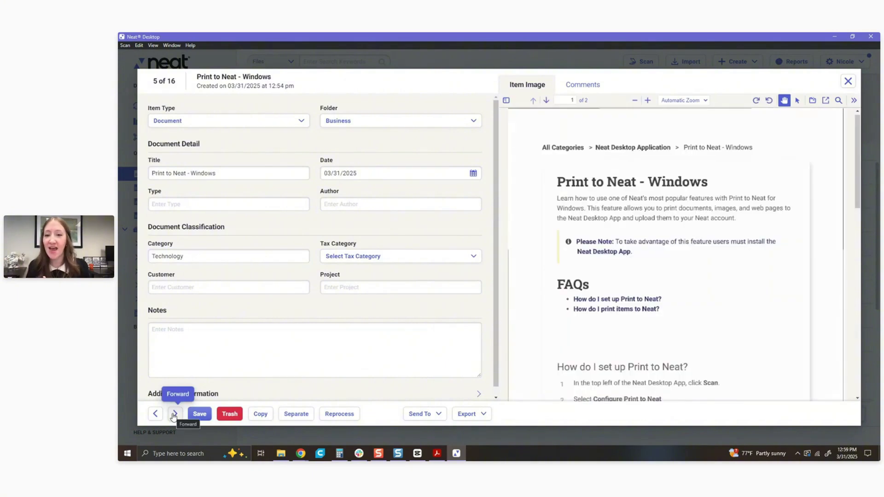
pyautogui.scroll(-10, 693, 290)
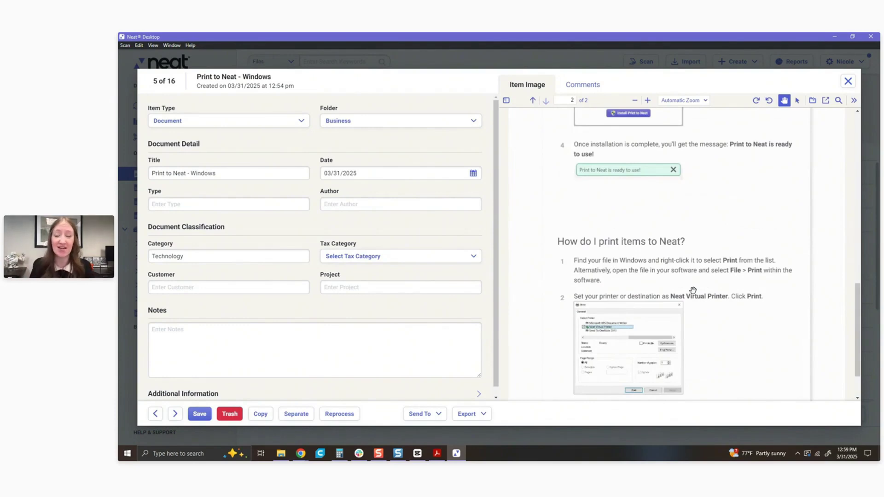
pyautogui.click(848, 82)
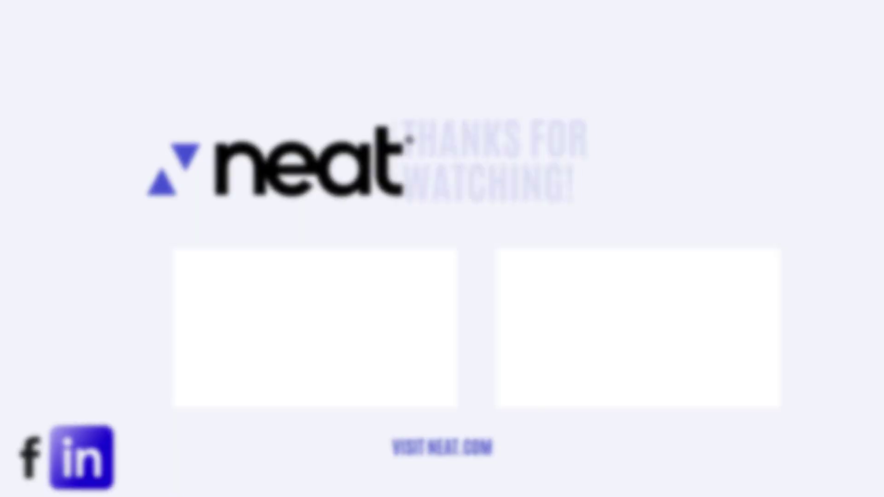